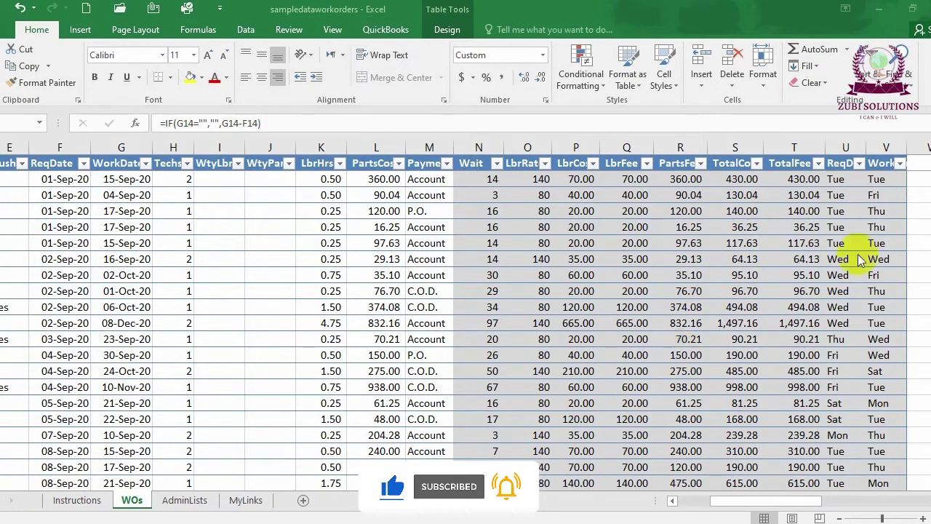
View the Wait formula without changing it, then move to an empty column X cell.
key(F2)
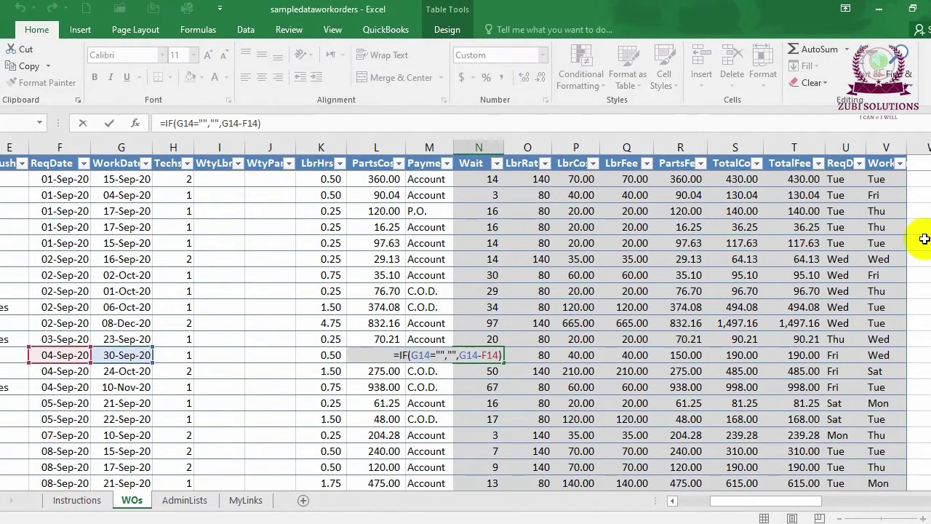
key(Escape)
key(Right)
key(Right)
key(Right)
key(Right)
key(Right)
key(Right)
key(Right)
key(Up)
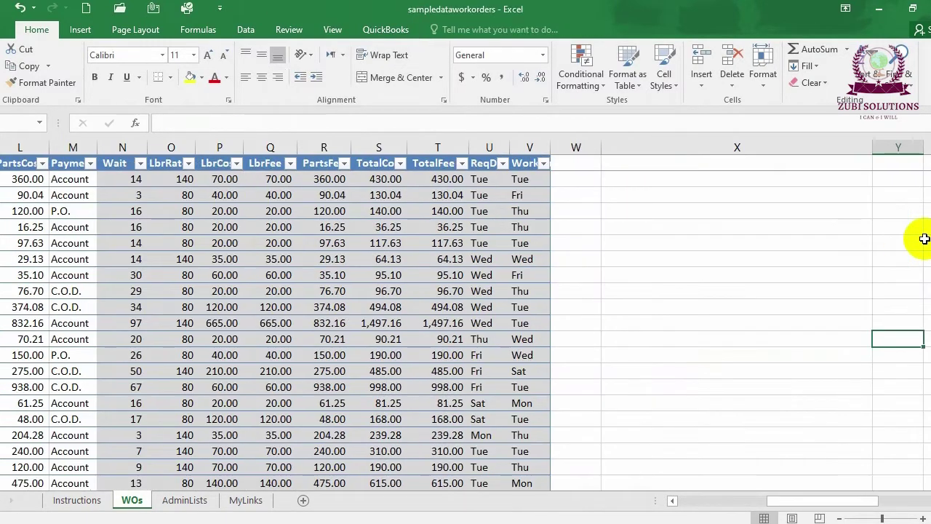
key(Up)
key(Up)
key(Up)
key(Left)
key(Left)
key(Up)
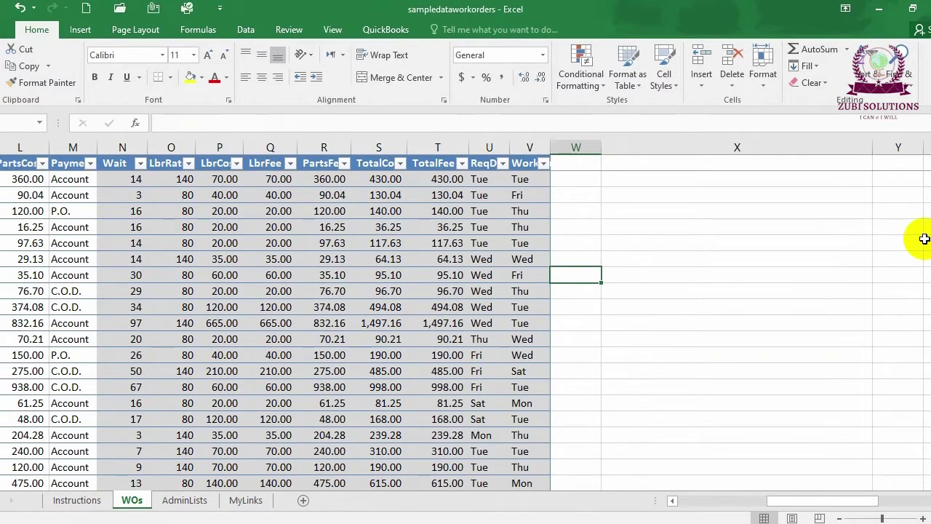
key(Right)
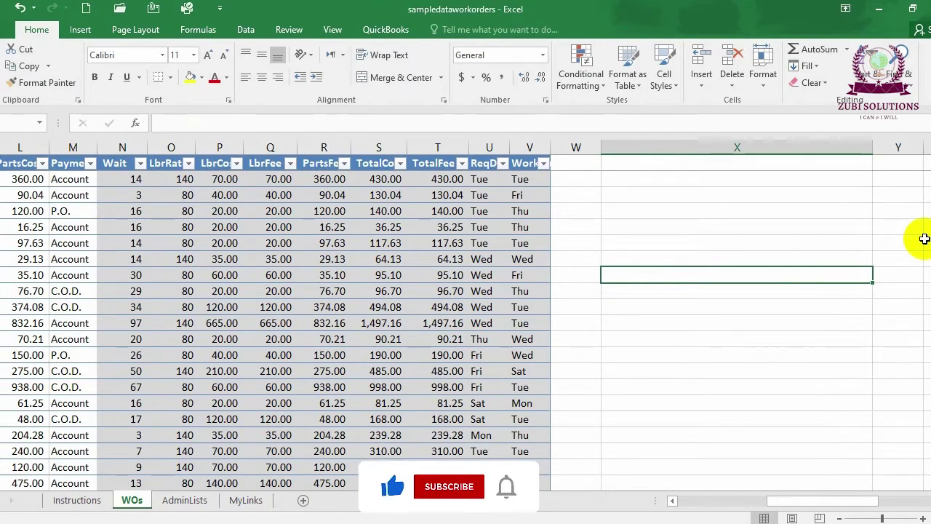
Enter the misspelled word 'Educaton' in the column X cell and return to it.
text(Edu)
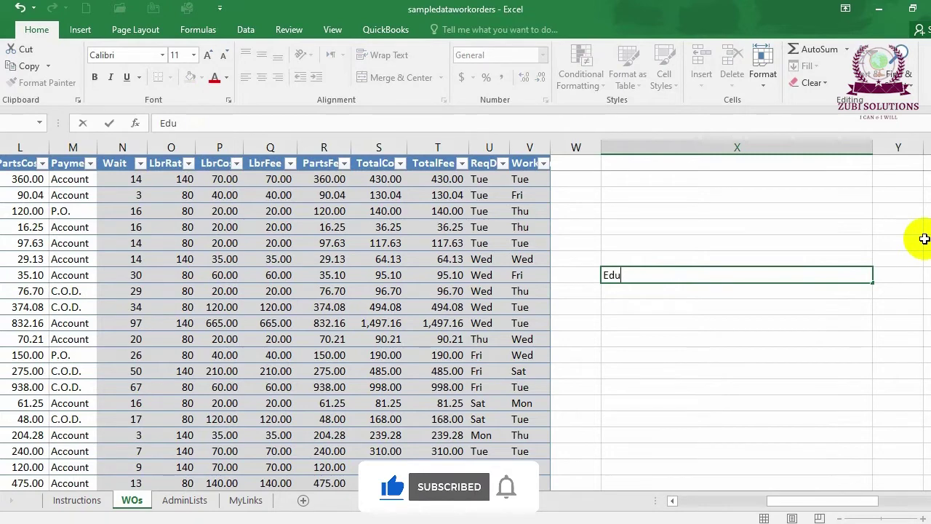
text(cato)
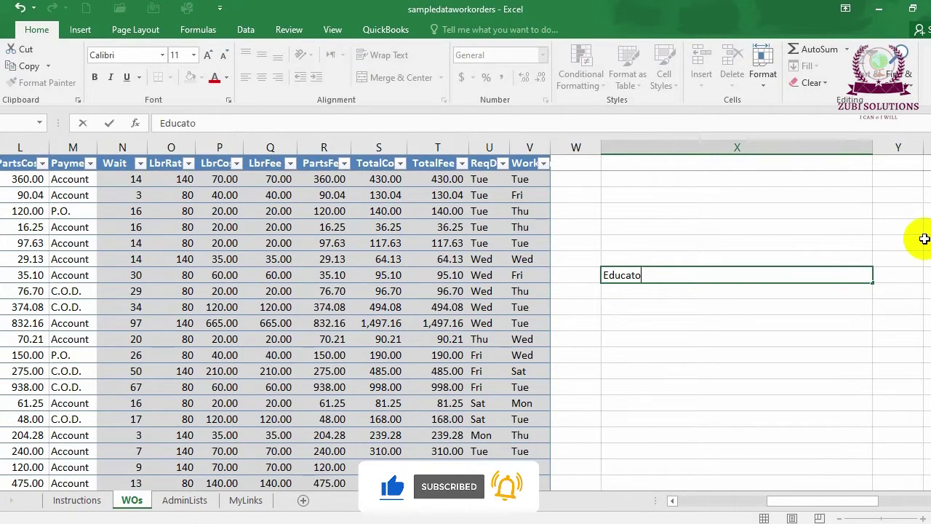
text(n)
key(Return)
key(Up)
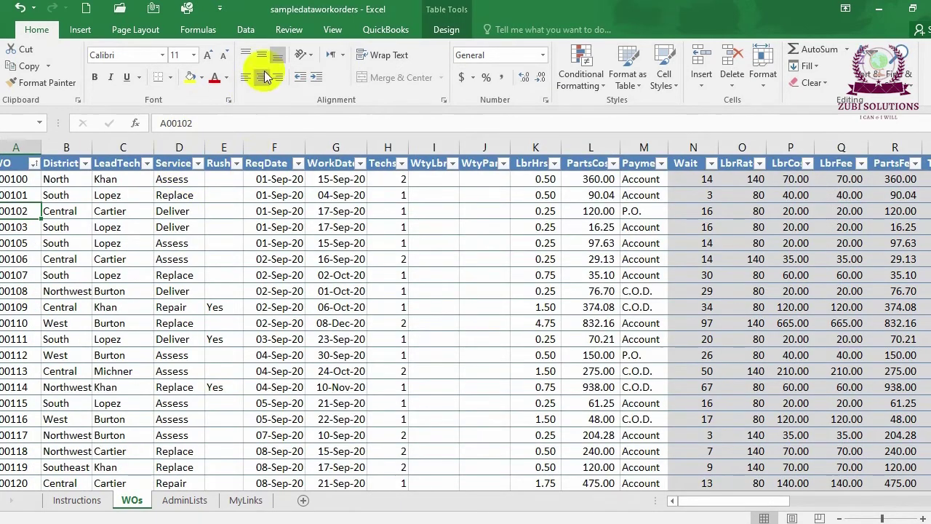
Run Spelling from the Review tab on the WOs sheet to flag Educaton.
click(289, 29)
scroll(15, 243, right, 2)
click(14, 243)
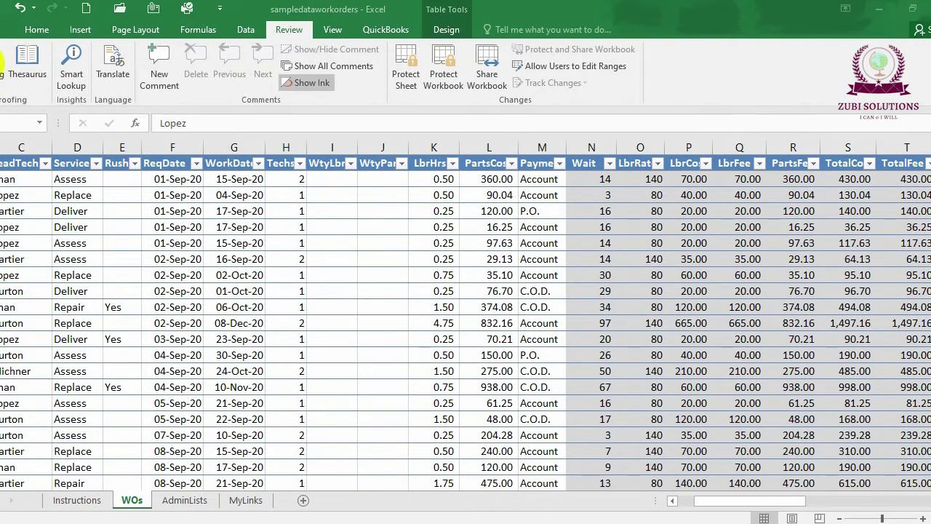
click(2, 64)
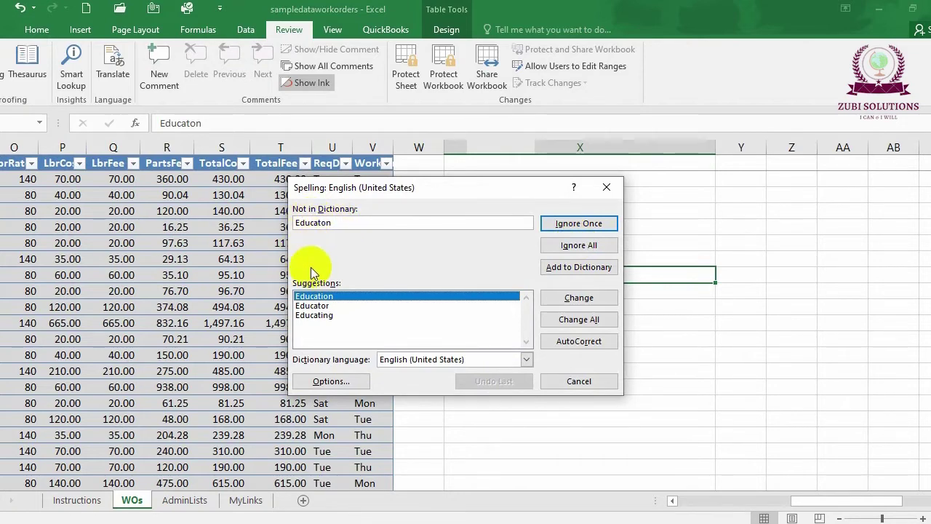
Change Educaton to Education, check dictionary languages, ignore LbrHrs, and change PartsCost to Parts Cost.
click(586, 255)
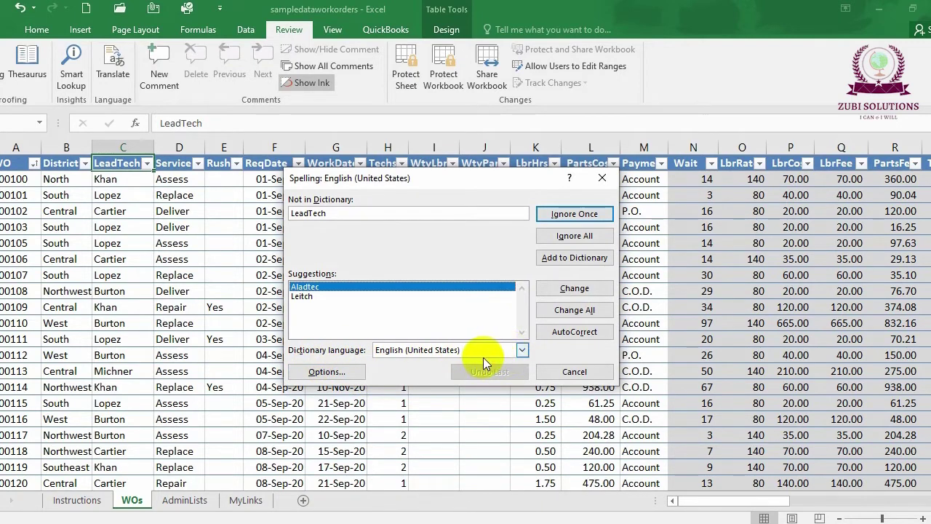
click(522, 352)
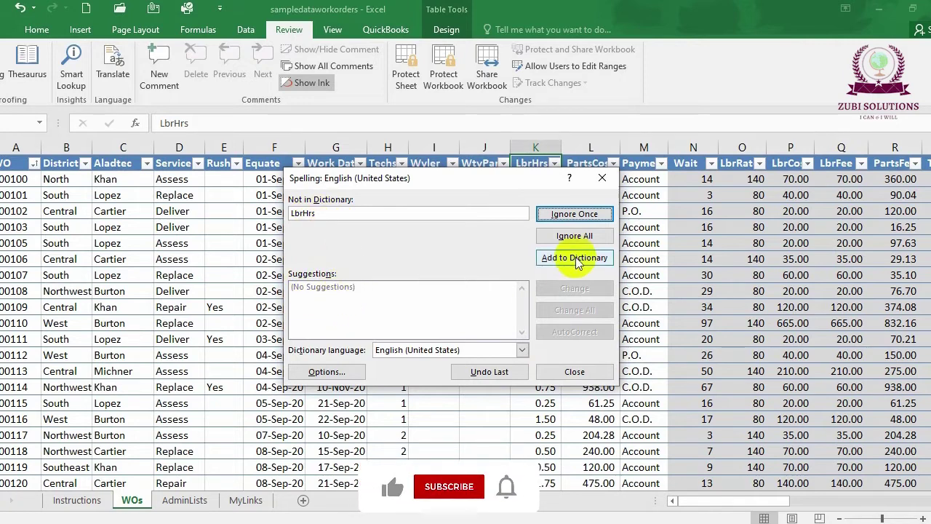
click(578, 237)
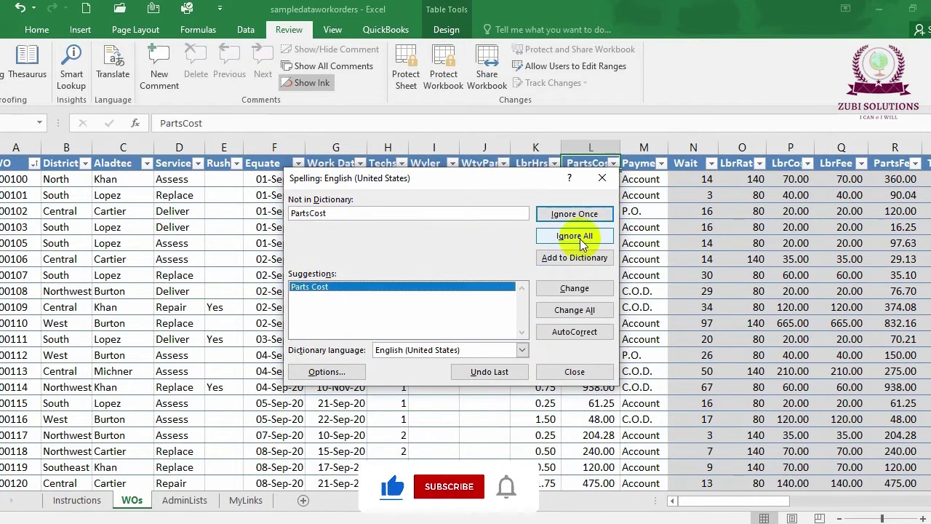
click(586, 309)
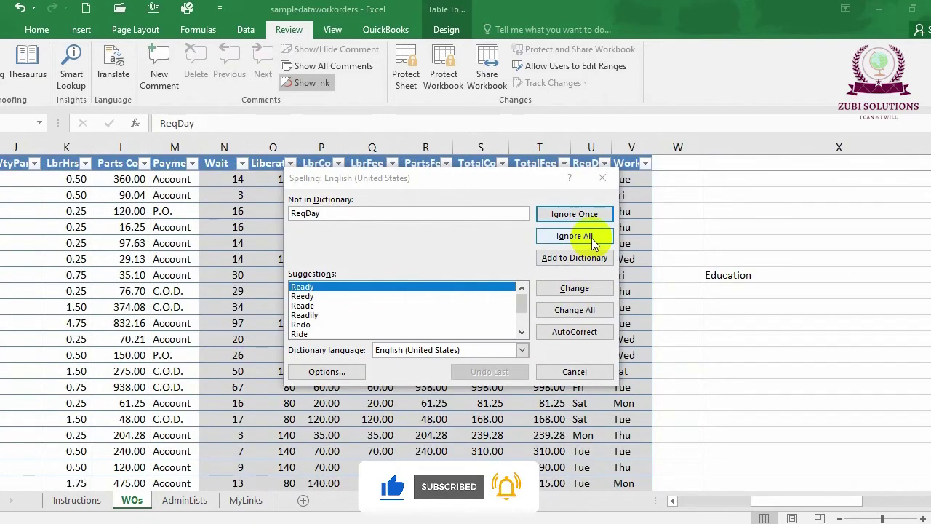
Ignore all ReqDay occurrences so the spell check completes.
click(592, 240)
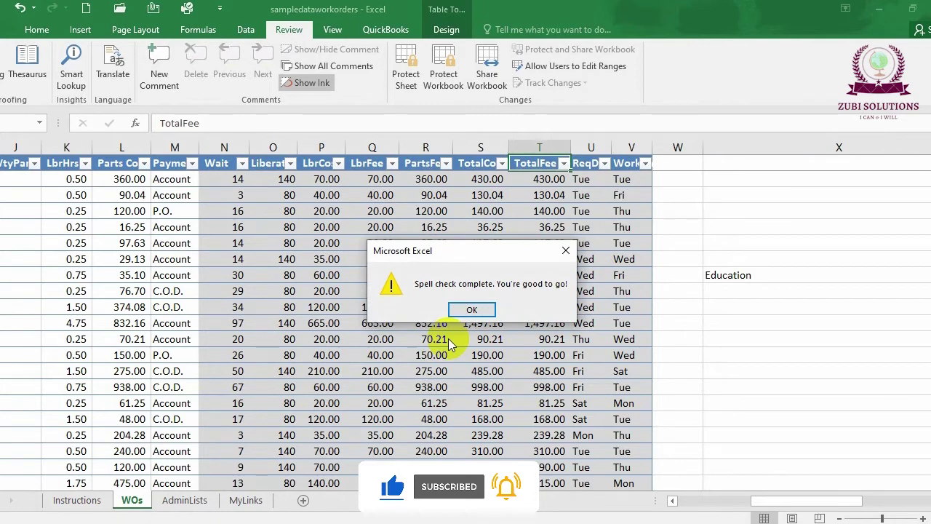